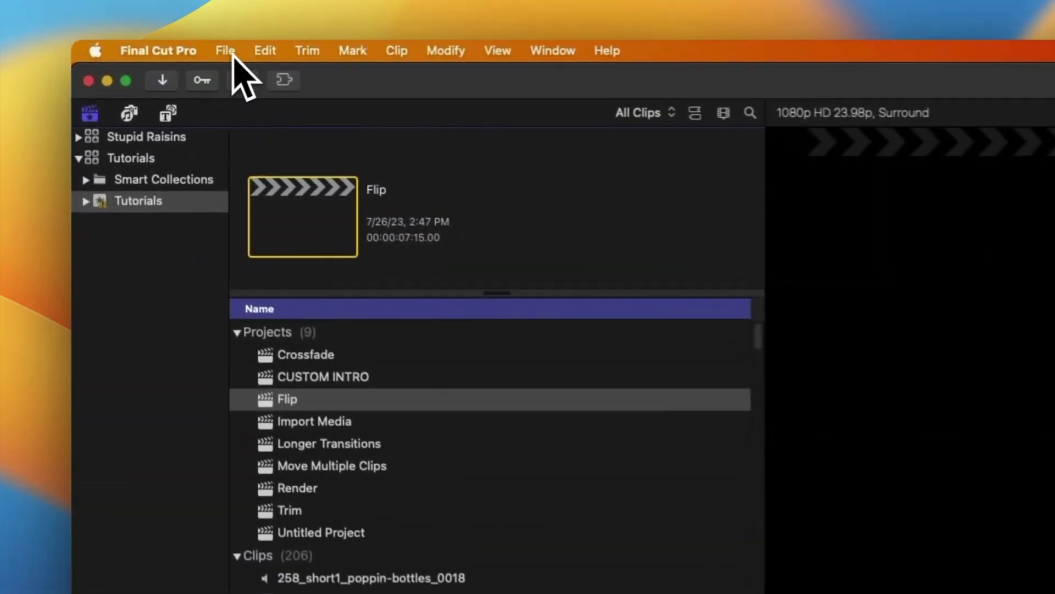
- Open Media Import from File > Import > Media, close it, then reopen it with Command-I
{"action": "left_click", "coordinate": [155, 11]}
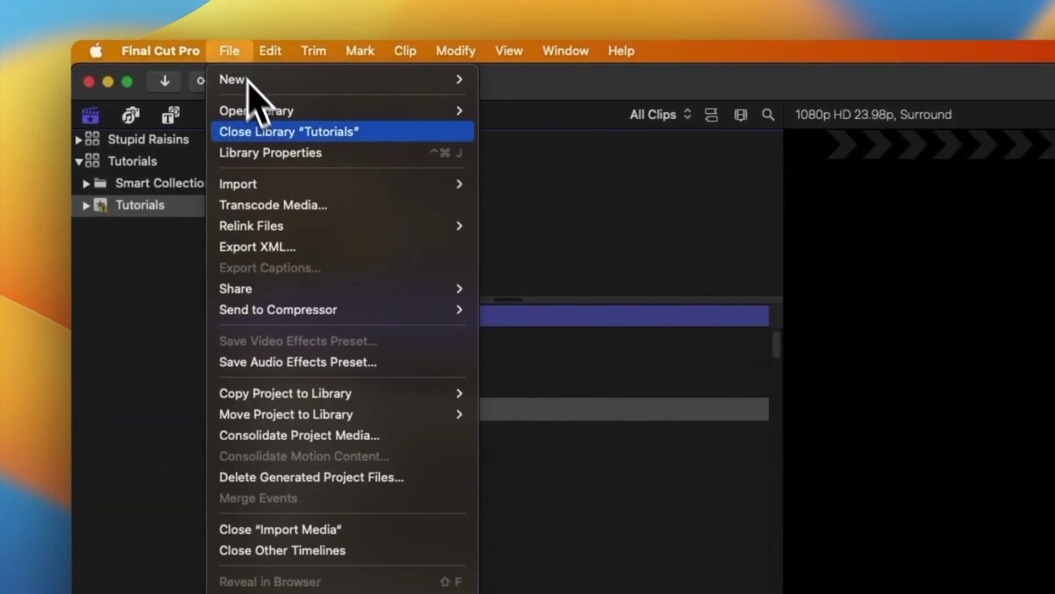
{"action": "mouse_move", "coordinate": [306, 192]}
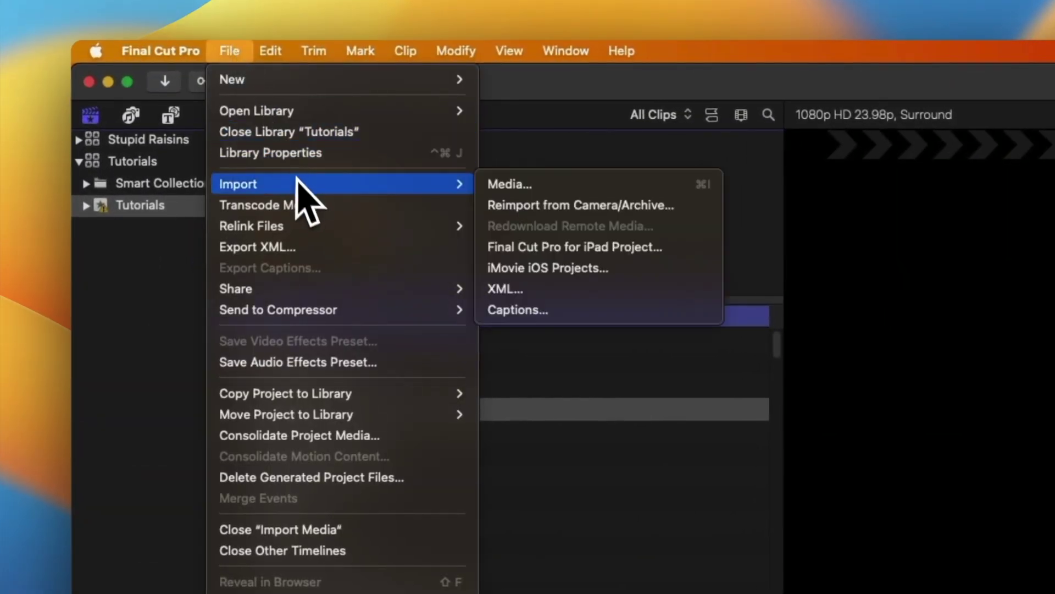
{"action": "left_click", "coordinate": [517, 187]}
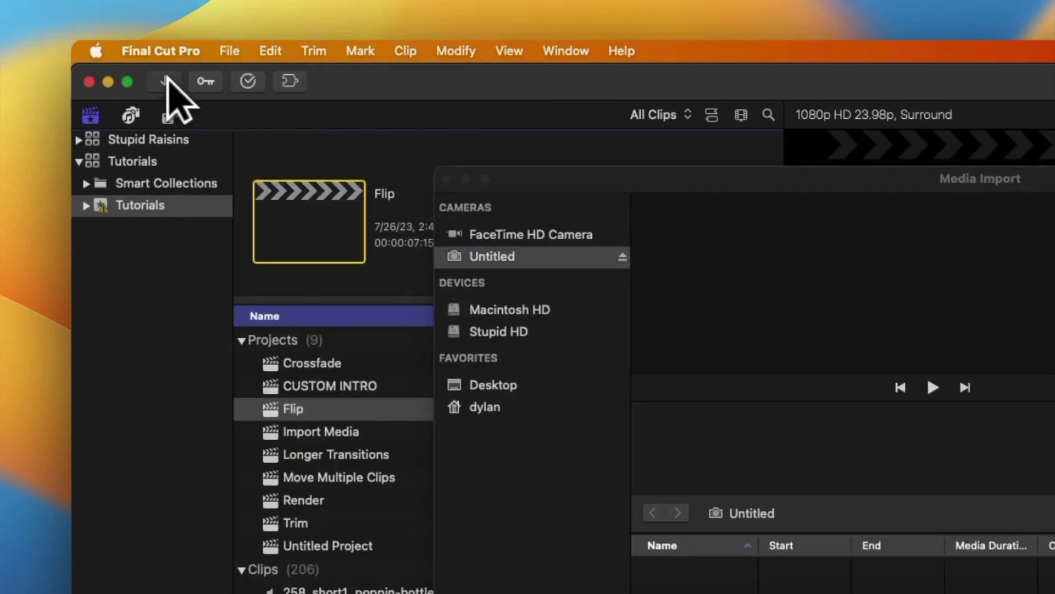
{"action": "key", "text": "super+w"}
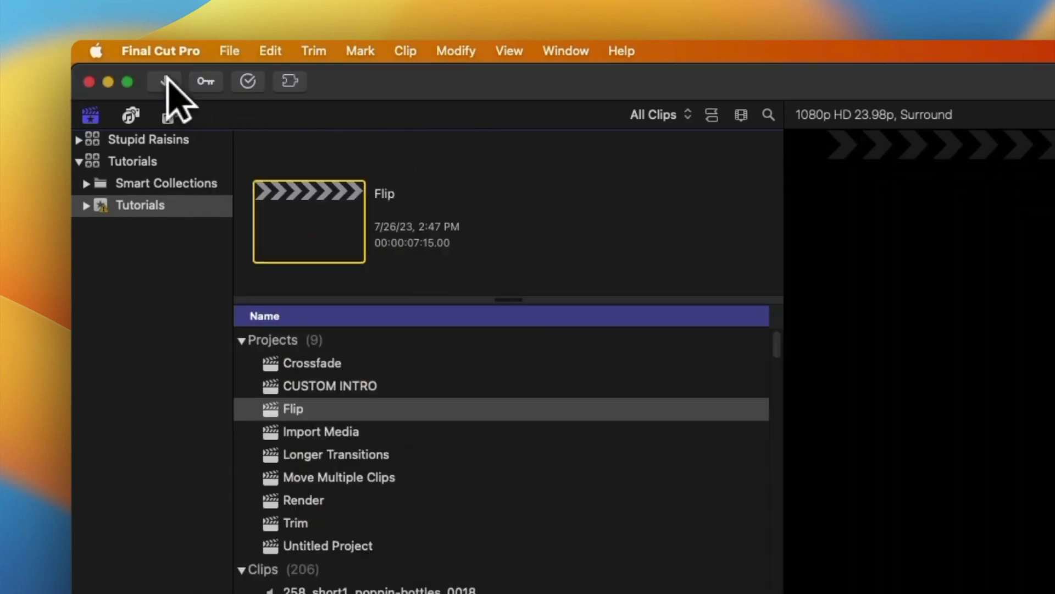
{"action": "key", "text": "super+i"}
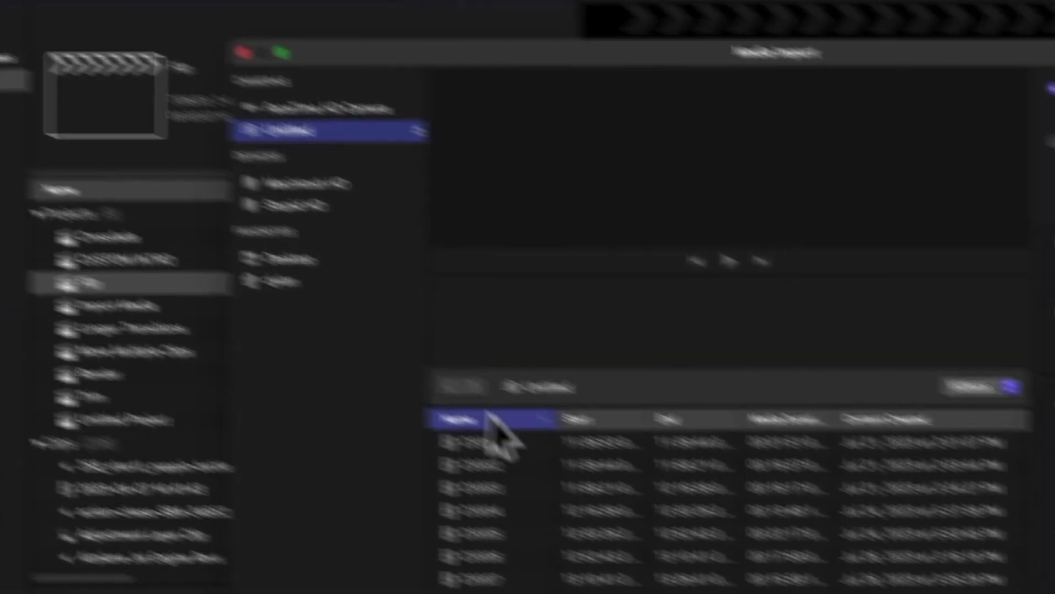
- Select clip C0001, step down to C0003 and preview another moment of its filmstrip
{"action": "left_click", "coordinate": [693, 519]}
{"action": "key", "text": "Down"}
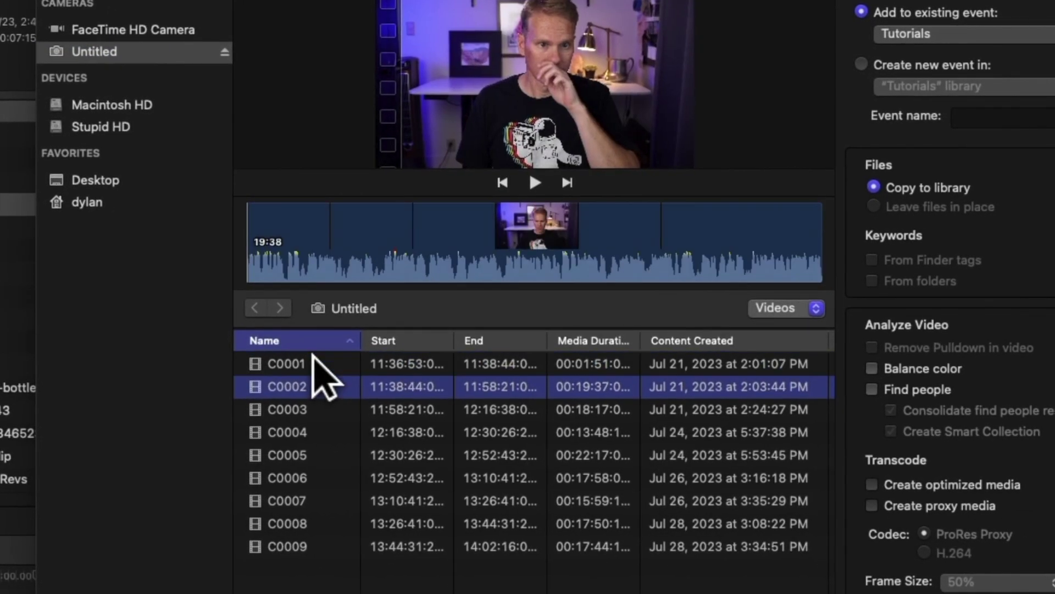
{"action": "key", "text": "Down"}
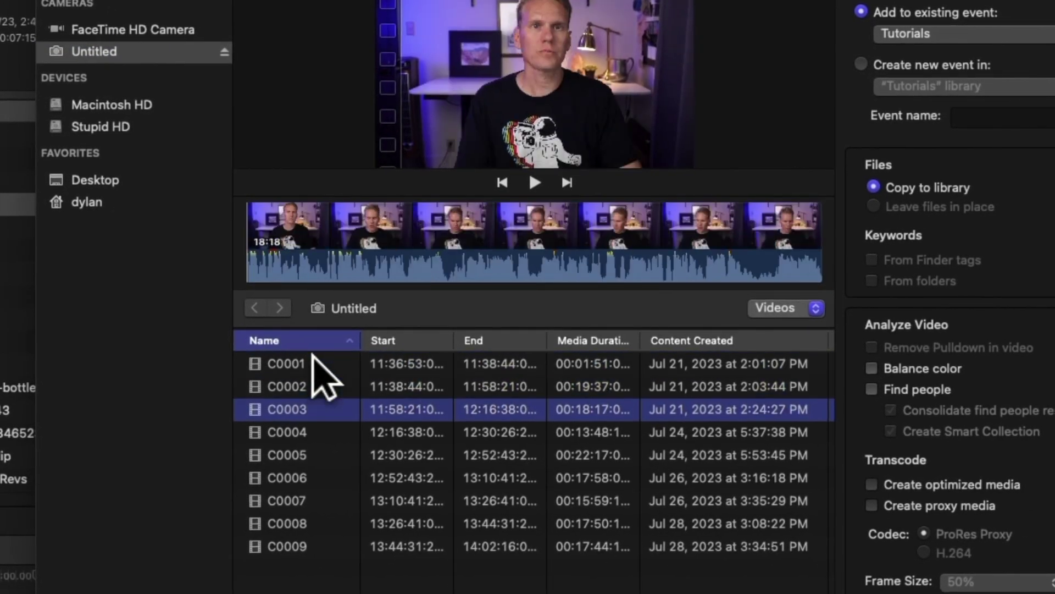
{"action": "left_click", "coordinate": [326, 228]}
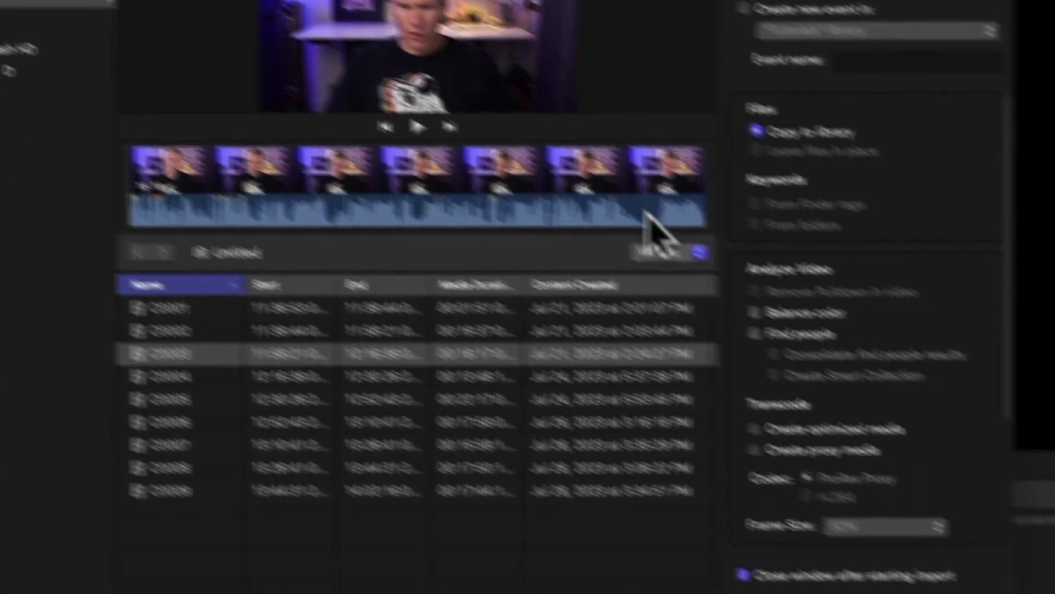
- Try the Photos and All Clips options in the clip-type pop-up
{"action": "left_click", "coordinate": [657, 252]}
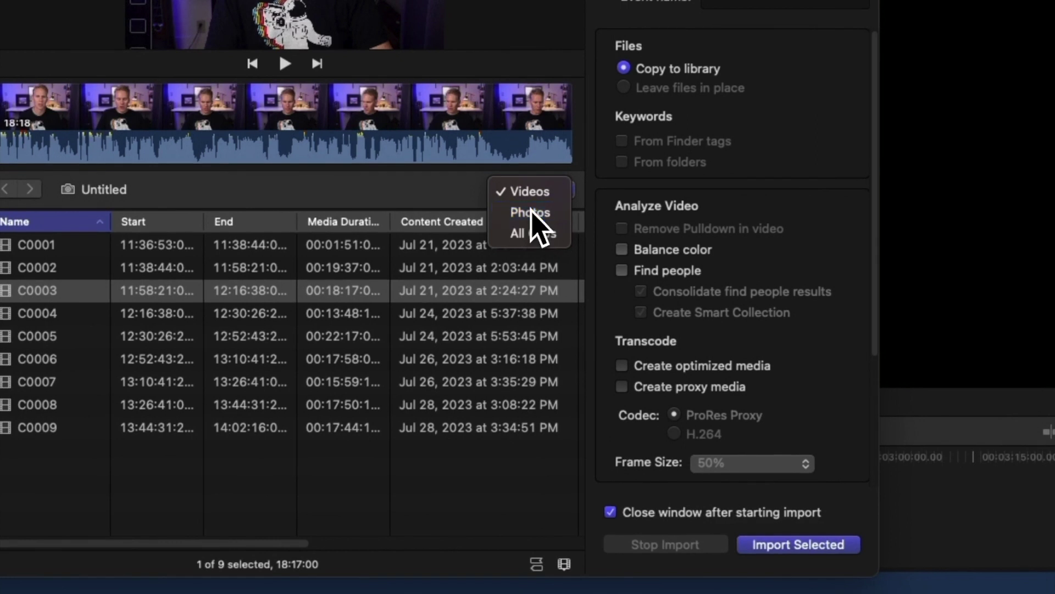
{"action": "left_click", "coordinate": [531, 212]}
{"action": "left_click", "coordinate": [532, 190]}
{"action": "left_click", "coordinate": [532, 212]}
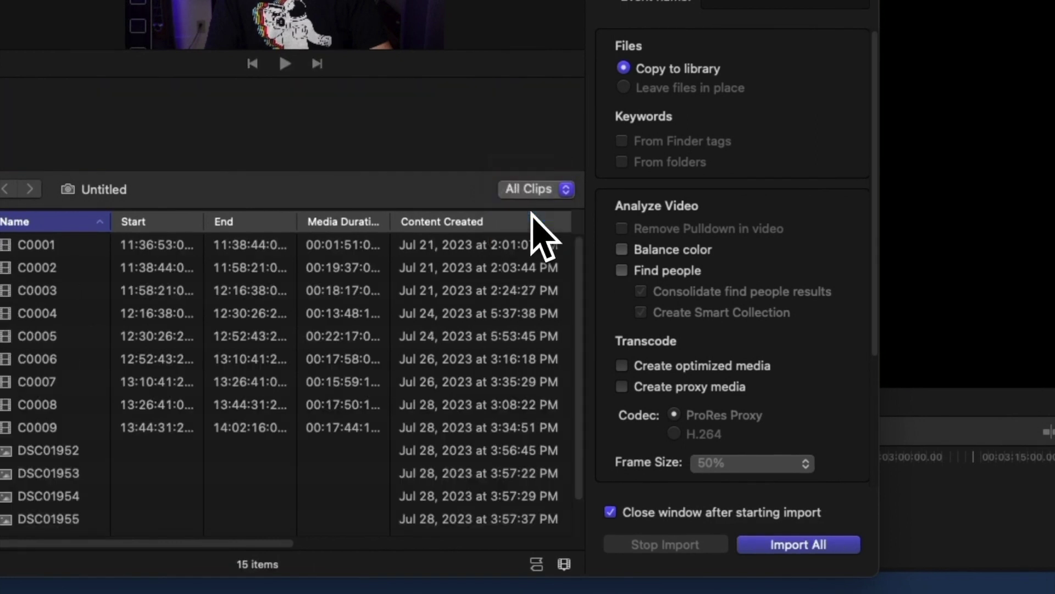
{"action": "left_click", "coordinate": [537, 191]}
- Filter the list to Videos and toggle between list and filmstrip views, ending on filmstrips
{"action": "left_click", "coordinate": [532, 154]}
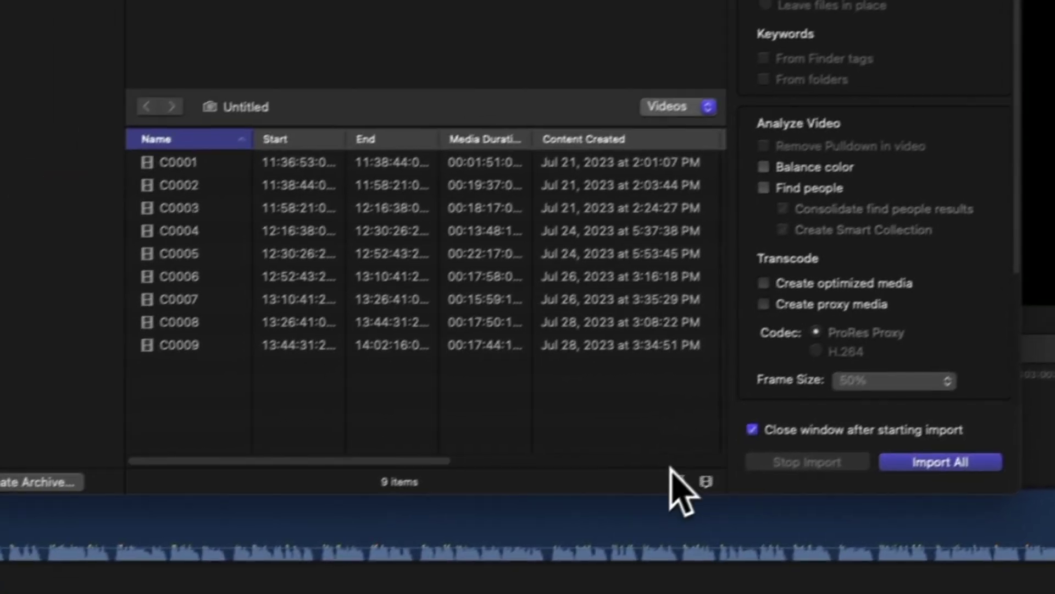
{"action": "left_click", "coordinate": [703, 466]}
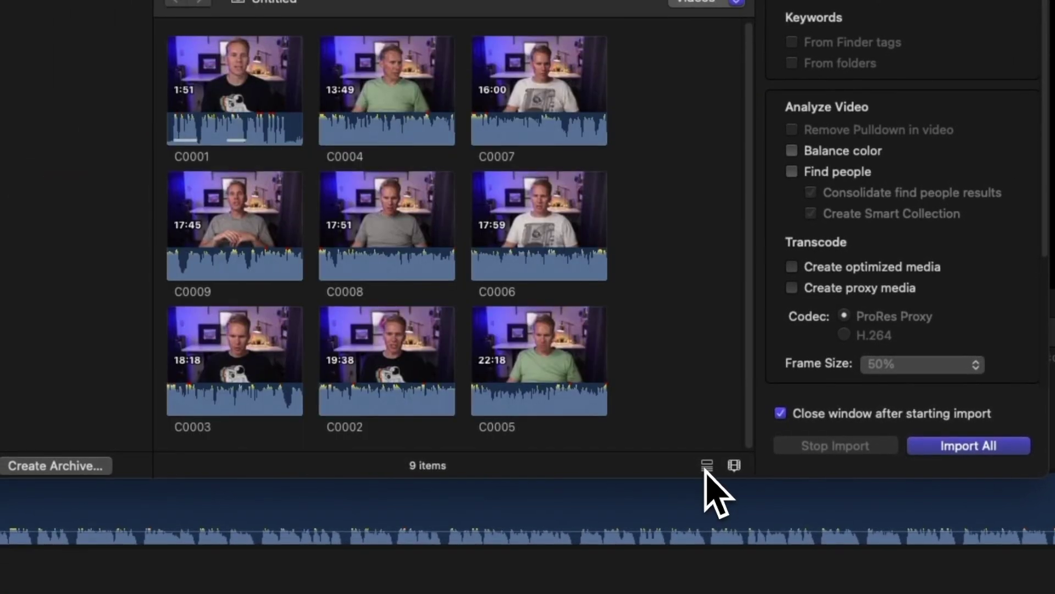
{"action": "left_click", "coordinate": [706, 467]}
{"action": "left_click", "coordinate": [706, 466]}
{"action": "left_click", "coordinate": [706, 466]}
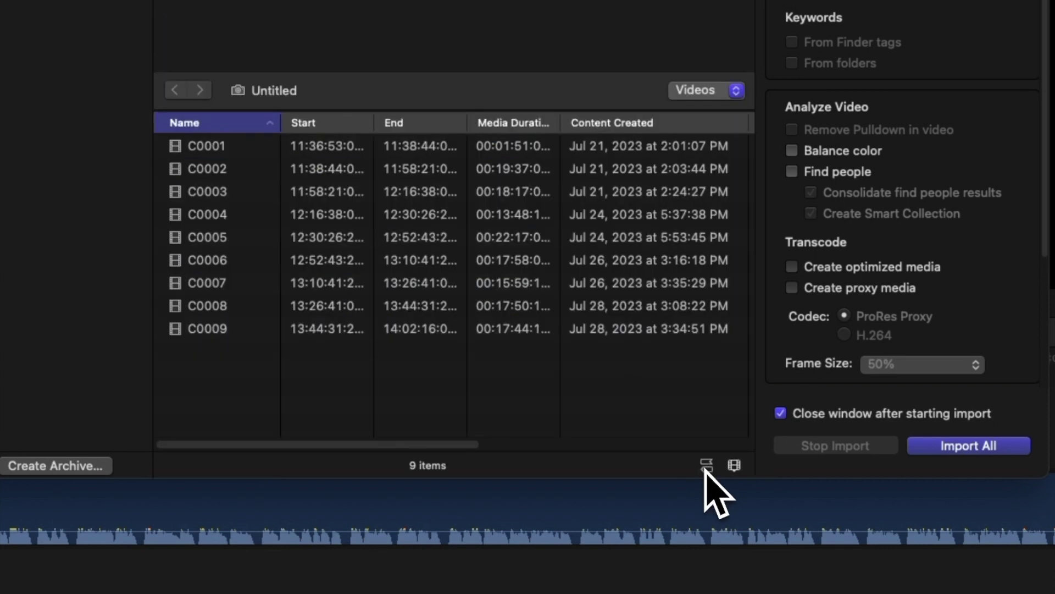
{"action": "left_click", "coordinate": [707, 466]}
- Enlarge the clip thumbnails, toggle Waveforms and Hide Imported Clips off and on, then return to list view
{"action": "left_click", "coordinate": [734, 465]}
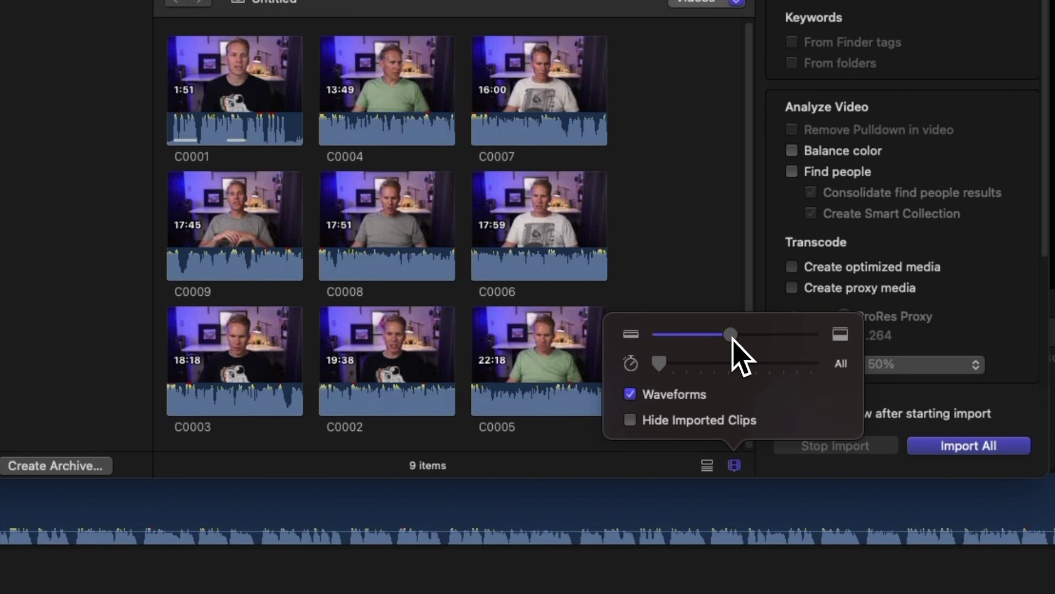
{"action": "mouse_move", "coordinate": [733, 337]}
{"action": "left_mouse_down"}
{"action": "mouse_move", "coordinate": [702, 338]}
{"action": "mouse_move", "coordinate": [748, 336]}
{"action": "left_mouse_up"}
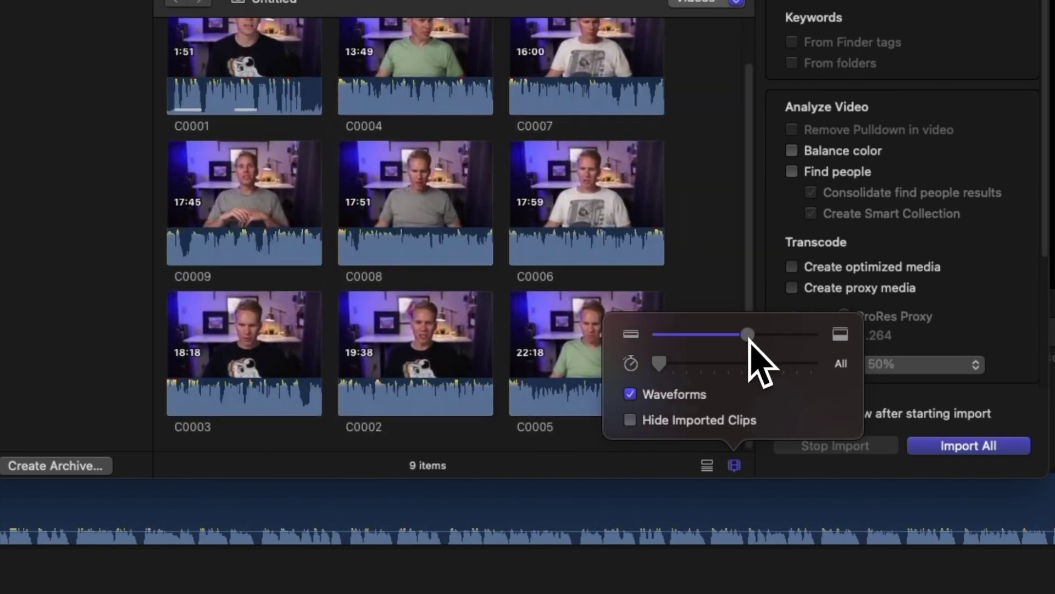
{"action": "left_click", "coordinate": [630, 399]}
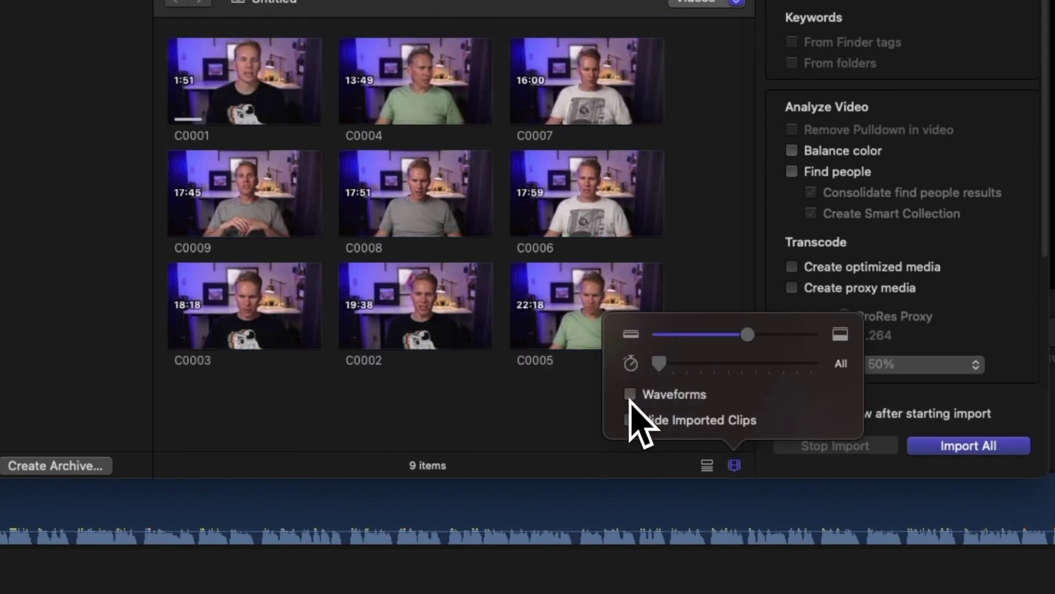
{"action": "left_click", "coordinate": [631, 396]}
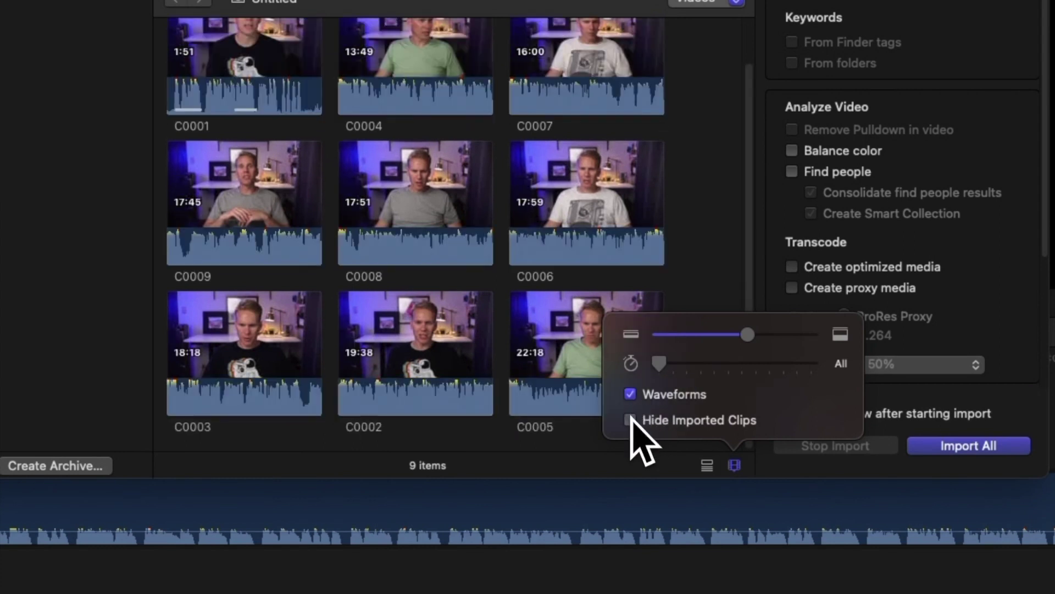
{"action": "left_click", "coordinate": [631, 422]}
{"action": "left_click", "coordinate": [630, 420]}
{"action": "left_click", "coordinate": [734, 466]}
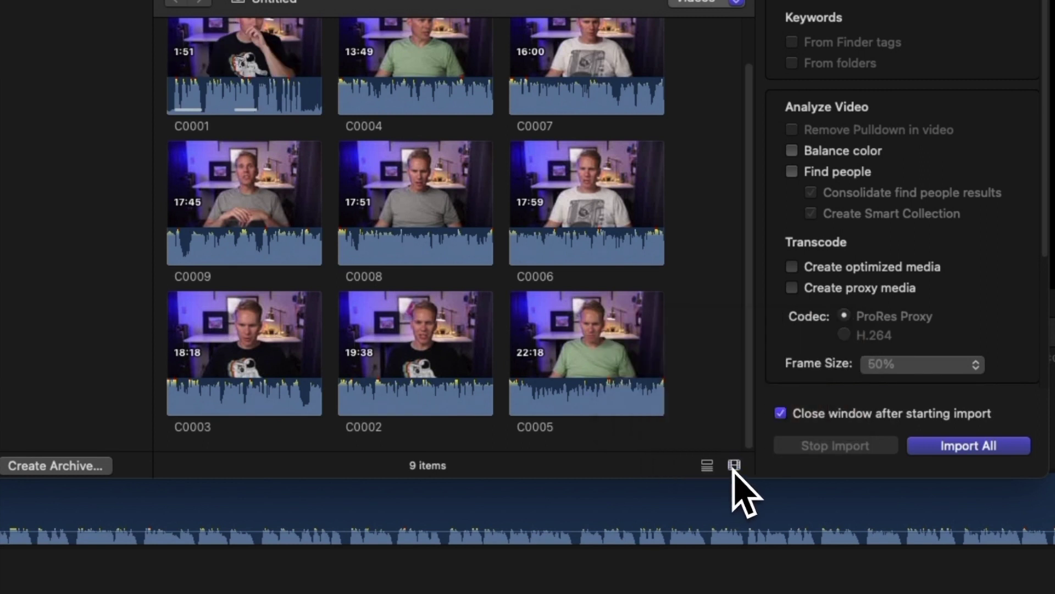
{"action": "left_click", "coordinate": [707, 465]}
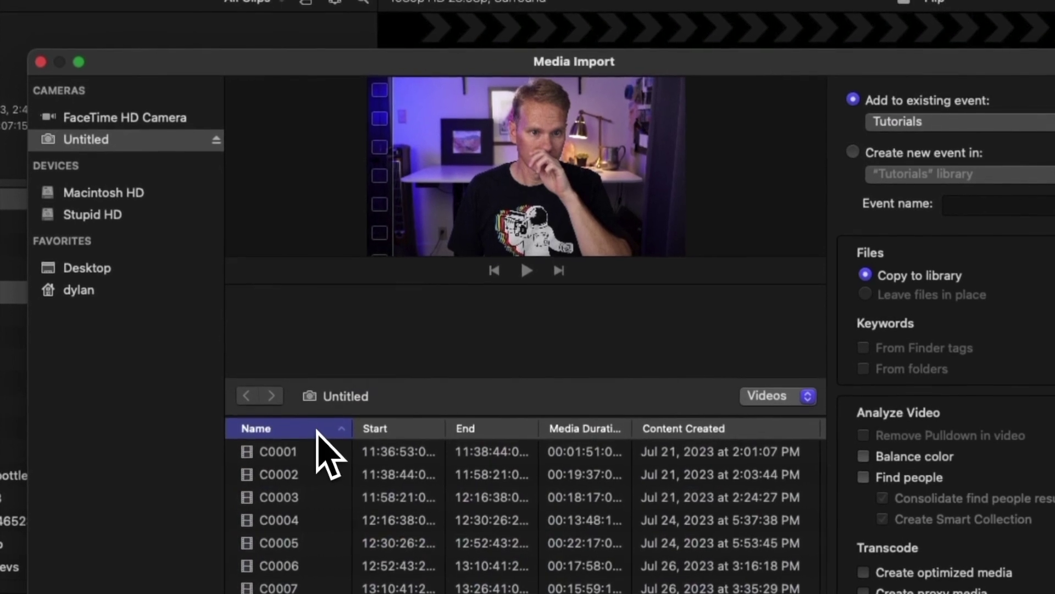
- Try sorting by Media Duration, End and Start, then sort by Name ascending so C0001 comes first
{"action": "left_click", "coordinate": [304, 381]}
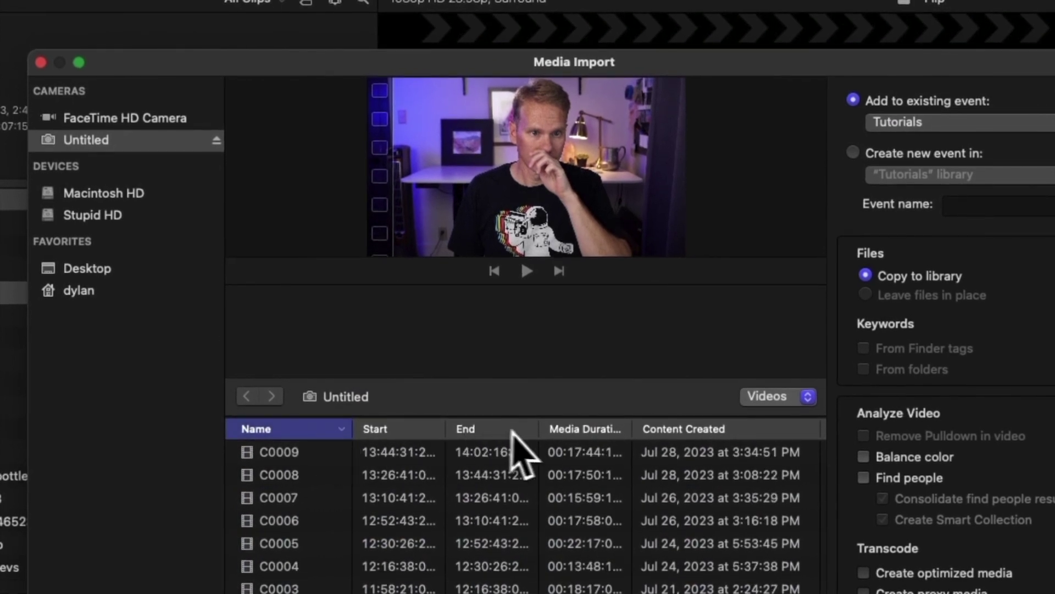
{"action": "left_click", "coordinate": [566, 428]}
{"action": "left_click", "coordinate": [666, 438]}
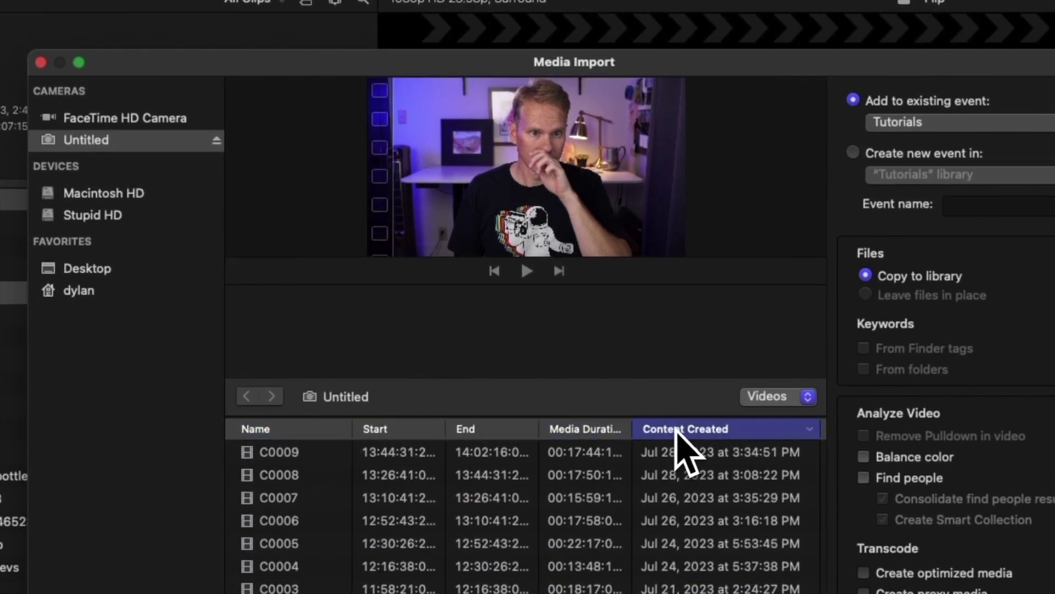
{"action": "left_click", "coordinate": [466, 441]}
{"action": "left_click", "coordinate": [368, 430]}
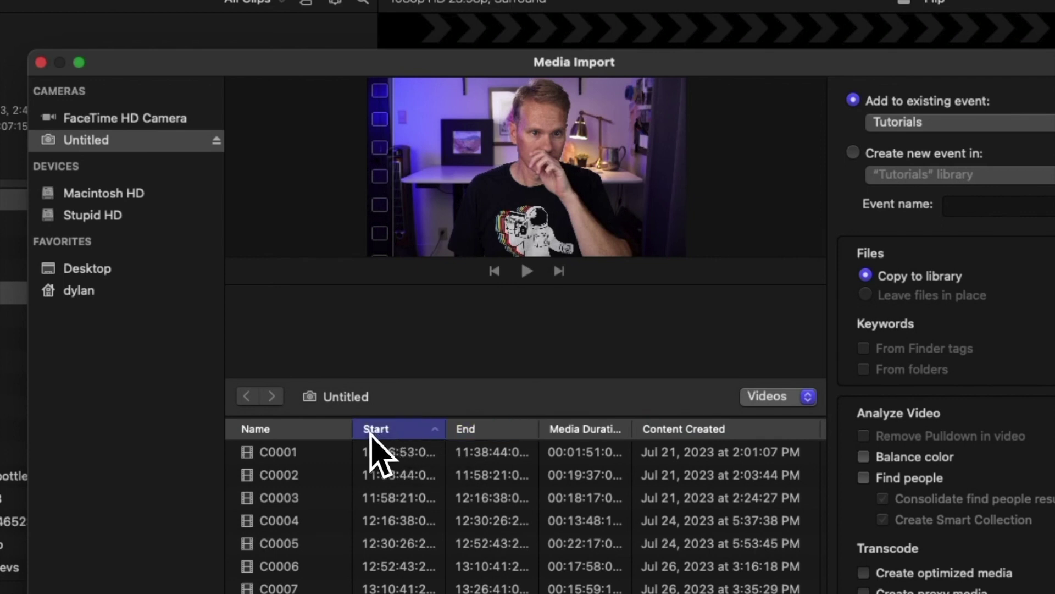
{"action": "left_click", "coordinate": [309, 431]}
{"action": "left_click", "coordinate": [309, 431]}
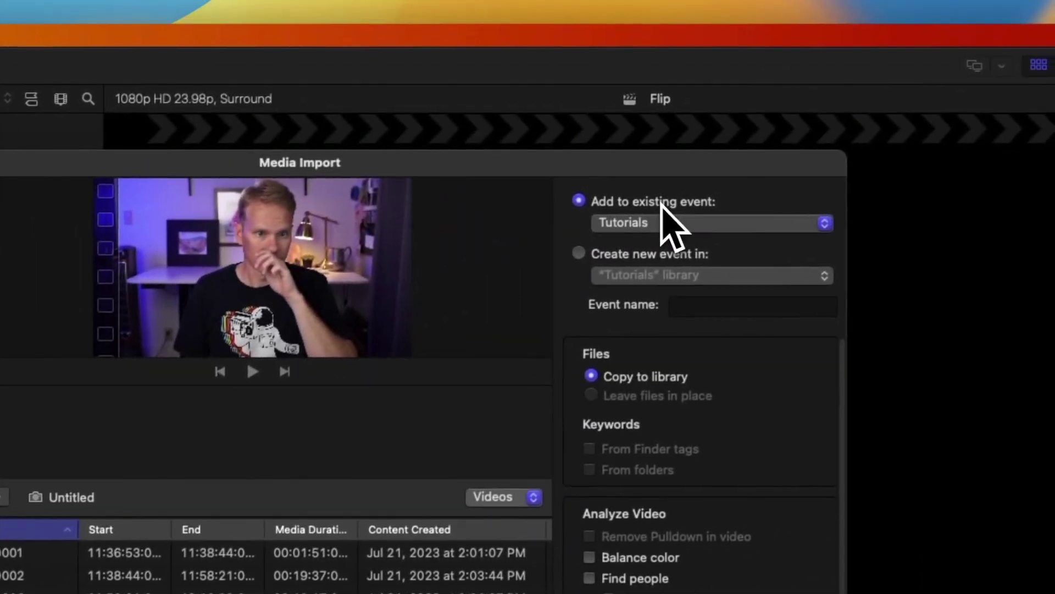
- Choose a new event, then enable Find people, Create optimized media and Create proxy media
{"action": "left_click", "coordinate": [580, 255]}
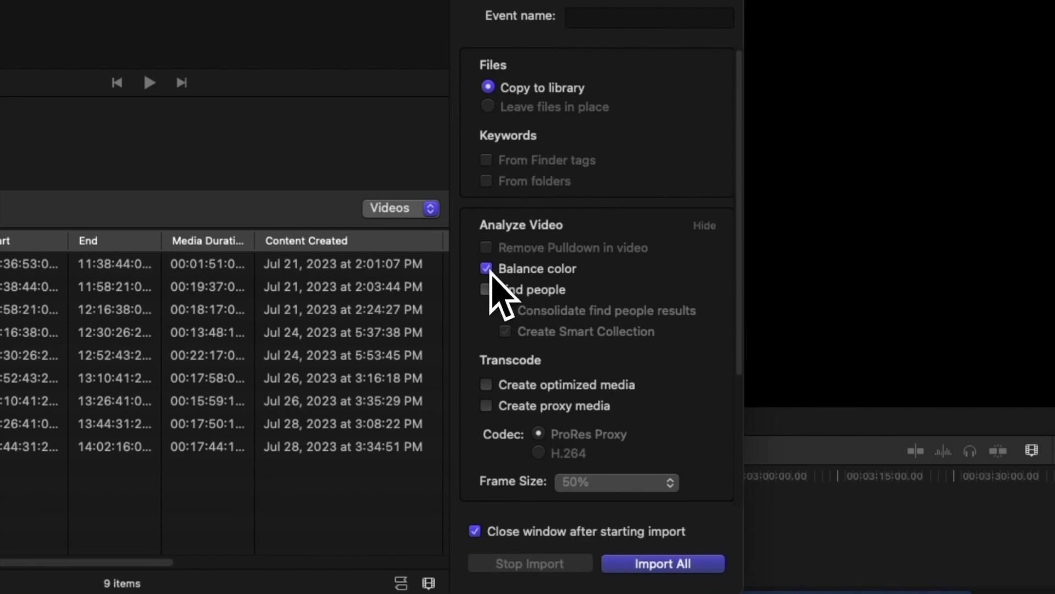
{"action": "left_click", "coordinate": [486, 289]}
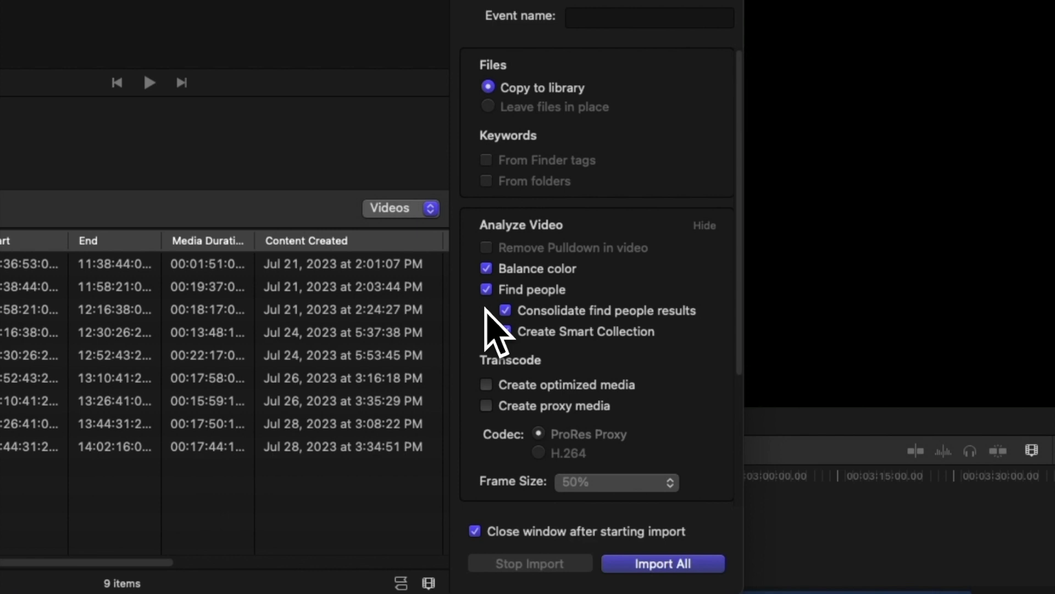
{"action": "left_click", "coordinate": [486, 385]}
{"action": "left_click", "coordinate": [487, 406]}
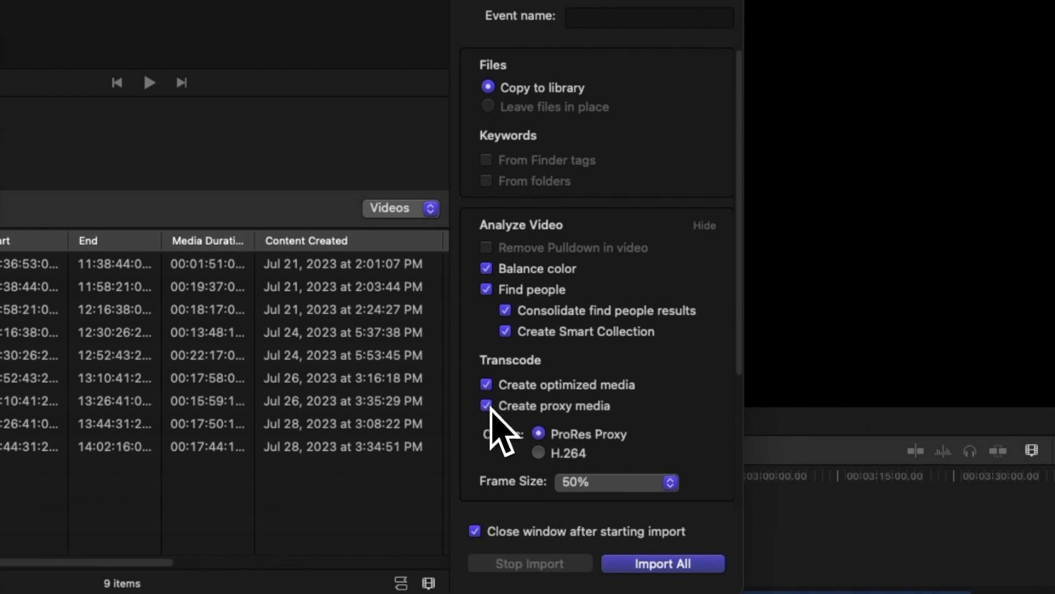
- Enable Fix audio problems, Separate mono and group stereo audio, and Remove silent channels
{"action": "scroll", "coordinate": [492, 411], "scroll_direction": "down", "scroll_amount": 5}
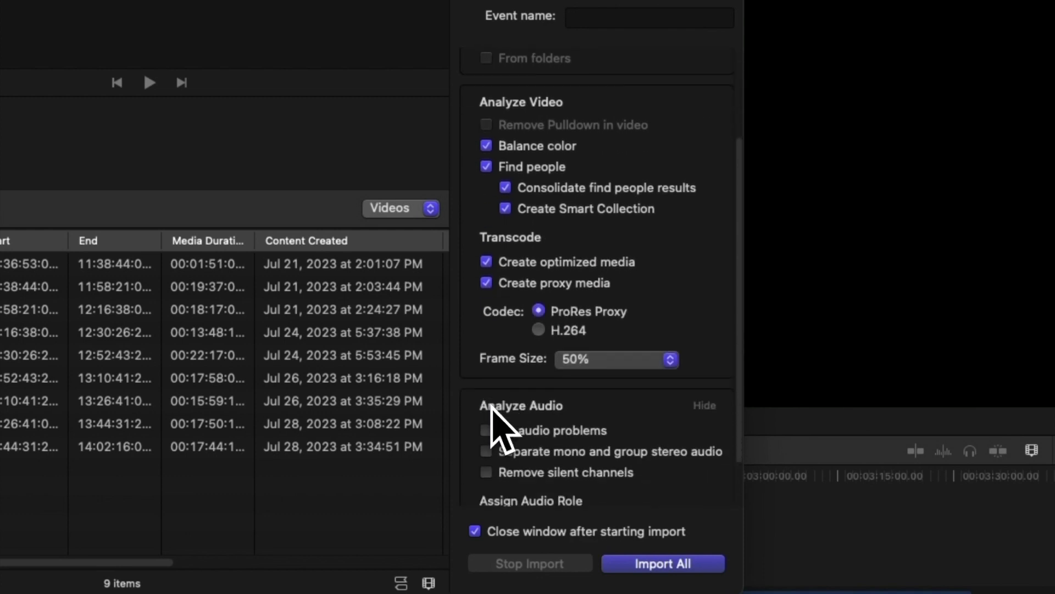
{"action": "scroll", "coordinate": [498, 428], "scroll_direction": "down", "scroll_amount": 2}
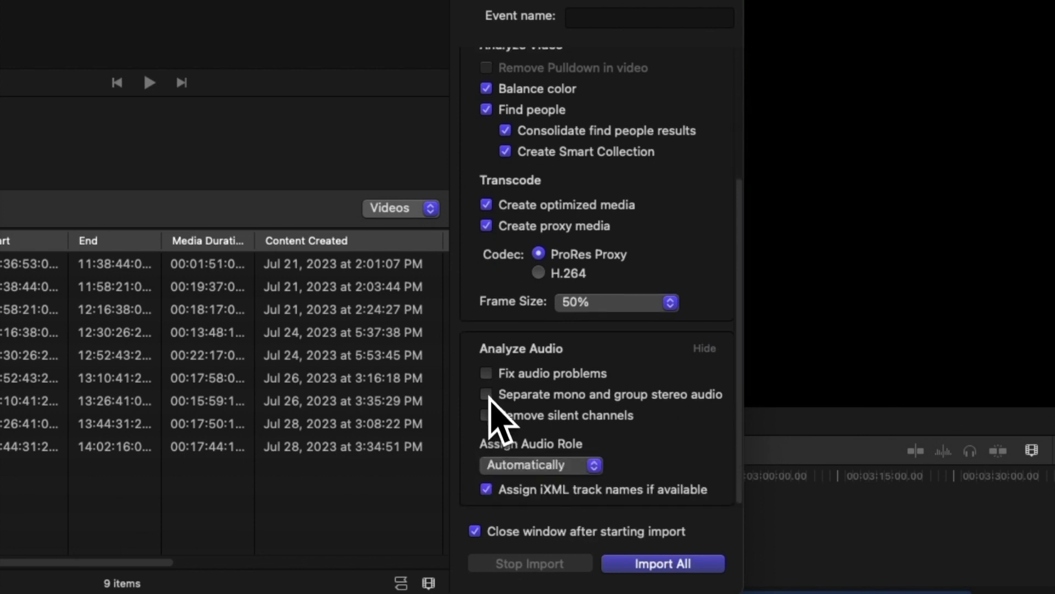
{"action": "left_click", "coordinate": [486, 374]}
{"action": "left_click", "coordinate": [488, 398]}
{"action": "left_click", "coordinate": [489, 414]}
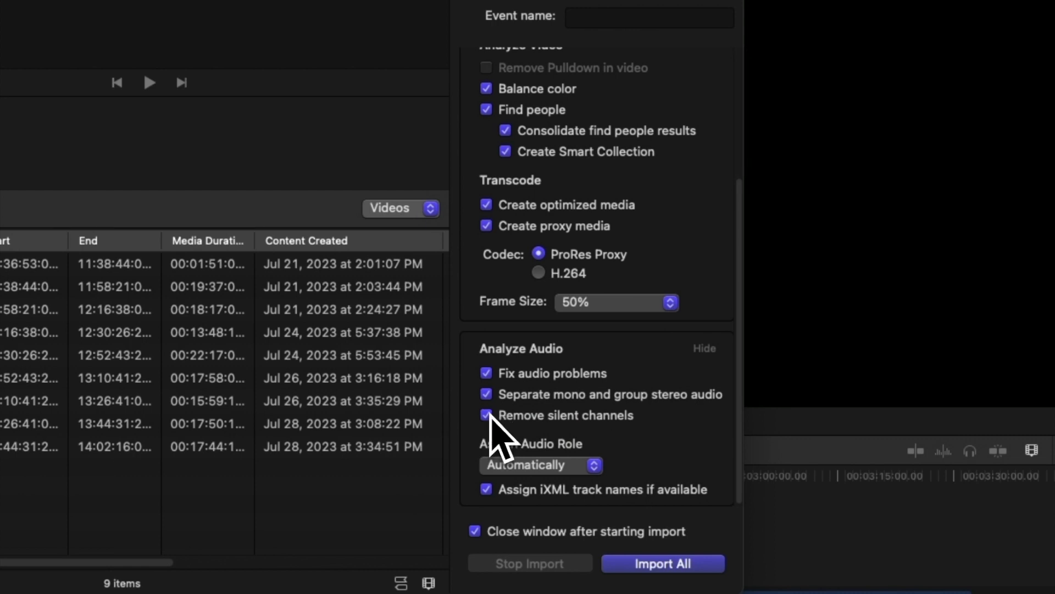
- Try the Music audio role, revert to Automatically, and uncheck closing the window after import
{"action": "left_click", "coordinate": [594, 466]}
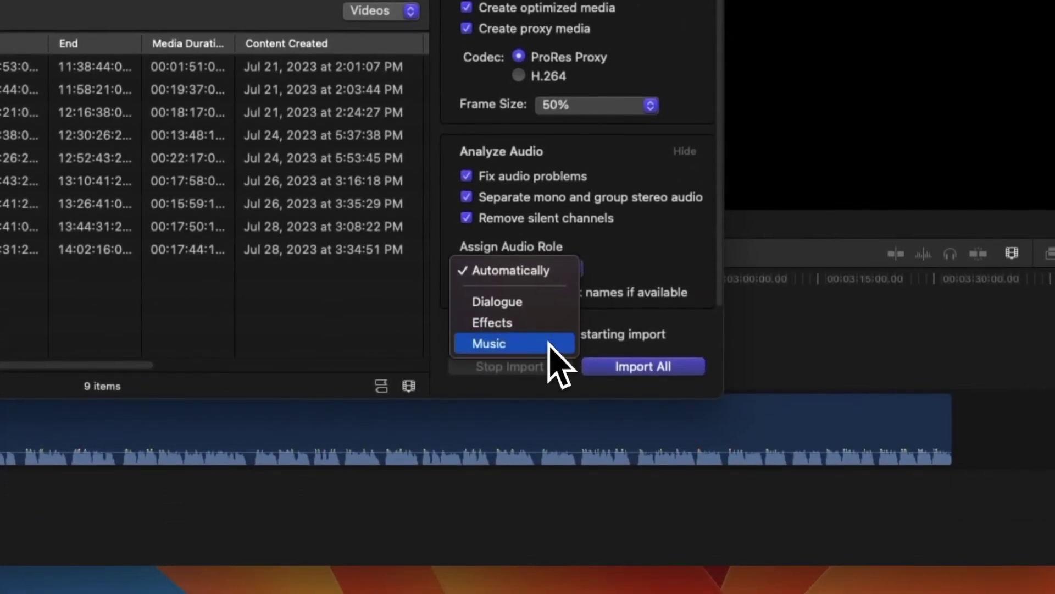
{"action": "left_click", "coordinate": [568, 540]}
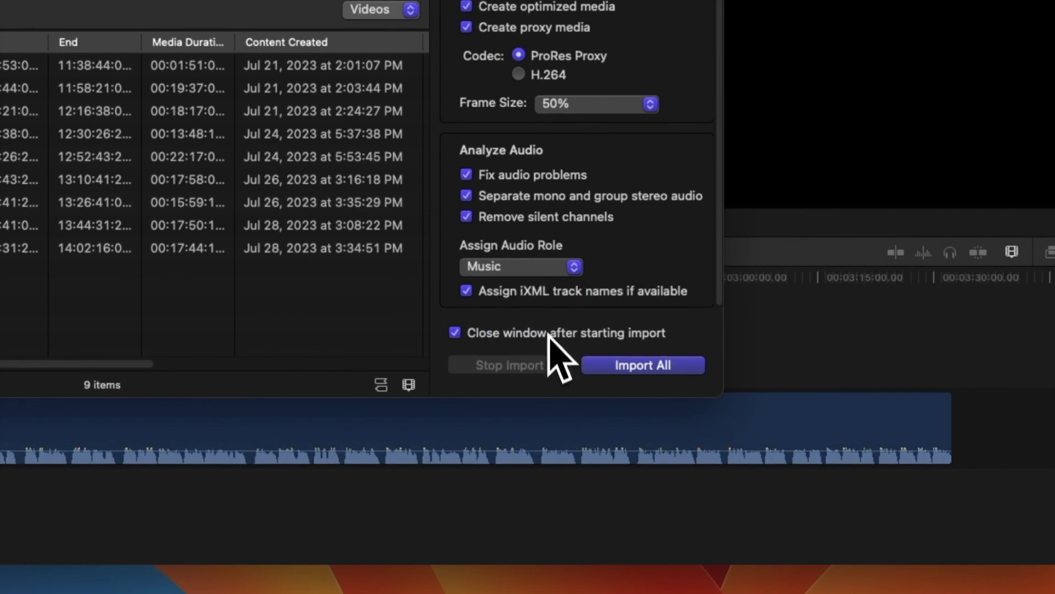
{"action": "left_click", "coordinate": [548, 272]}
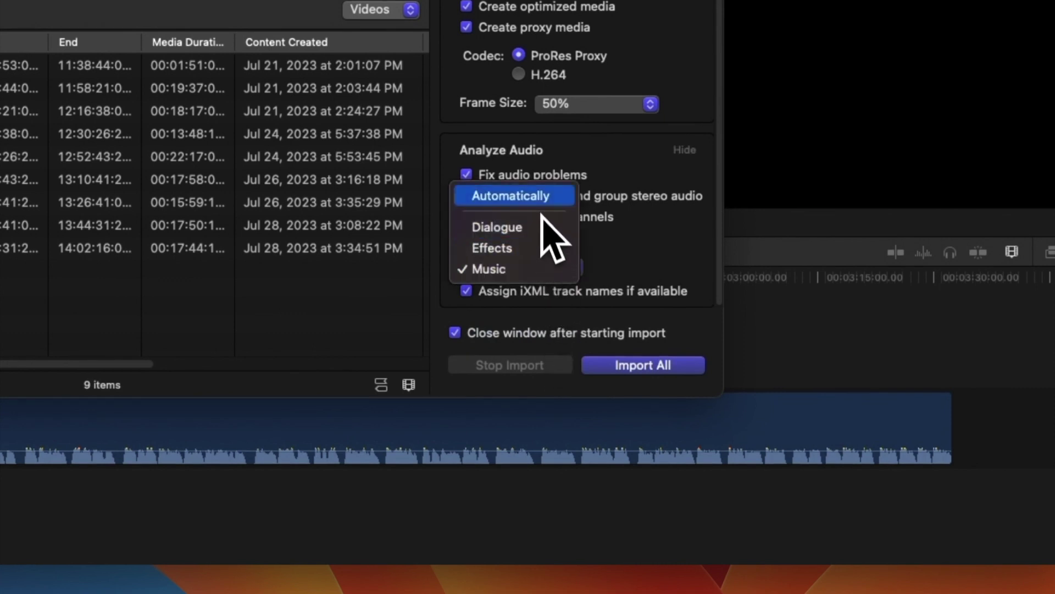
{"action": "left_click", "coordinate": [542, 205]}
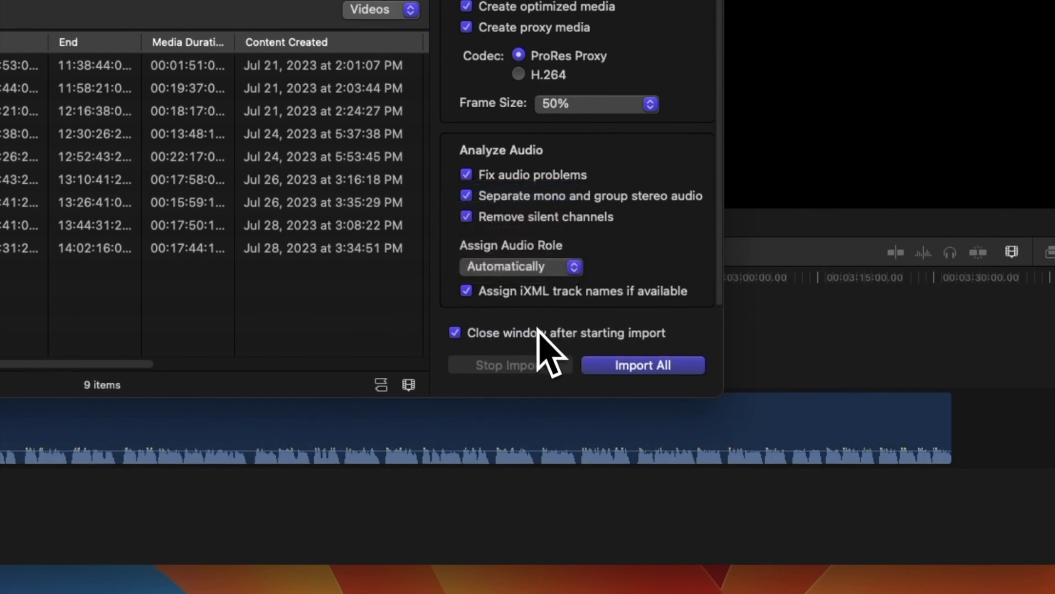
{"action": "left_click", "coordinate": [537, 335]}
- Recheck closing the window after import and select clips C0001, C0003 and C0005
{"action": "left_click", "coordinate": [537, 335]}
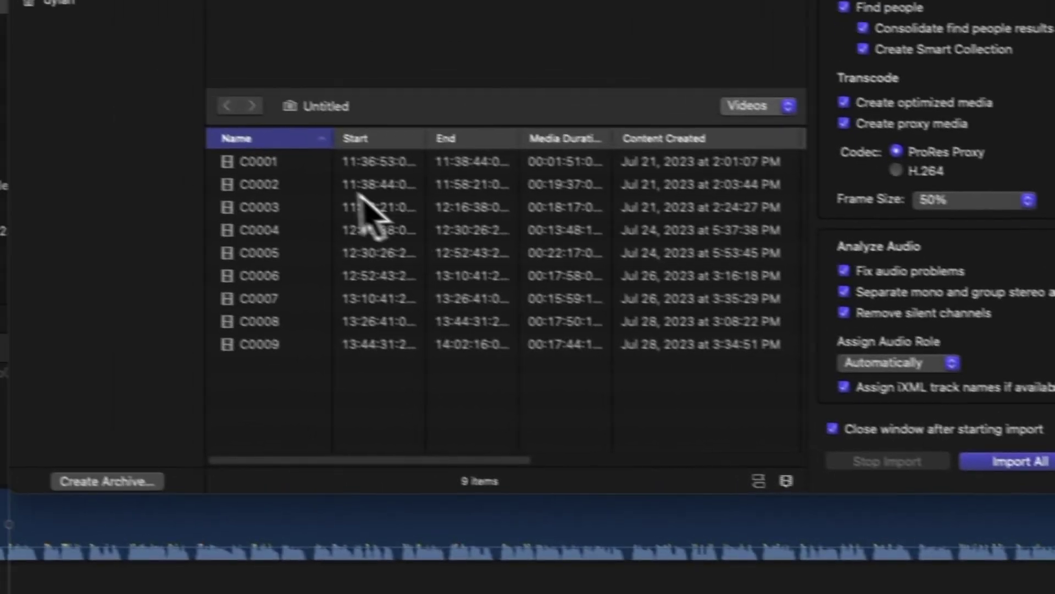
{"action": "left_click", "coordinate": [328, 175]}
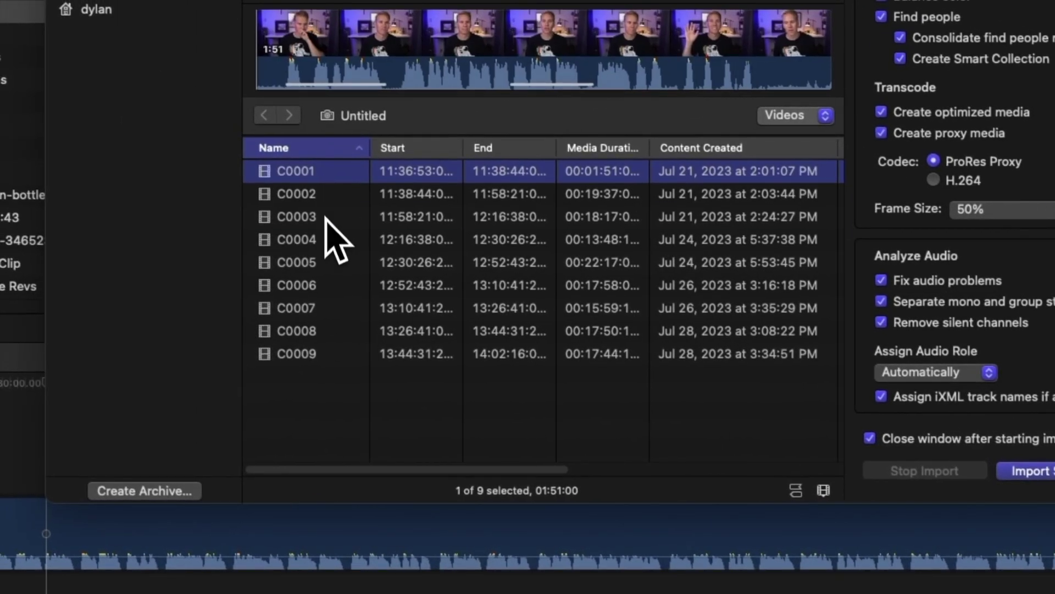
{"action": "left_click", "coordinate": [325, 218], "text": "super"}
{"action": "left_click", "coordinate": [330, 263], "text": "super"}
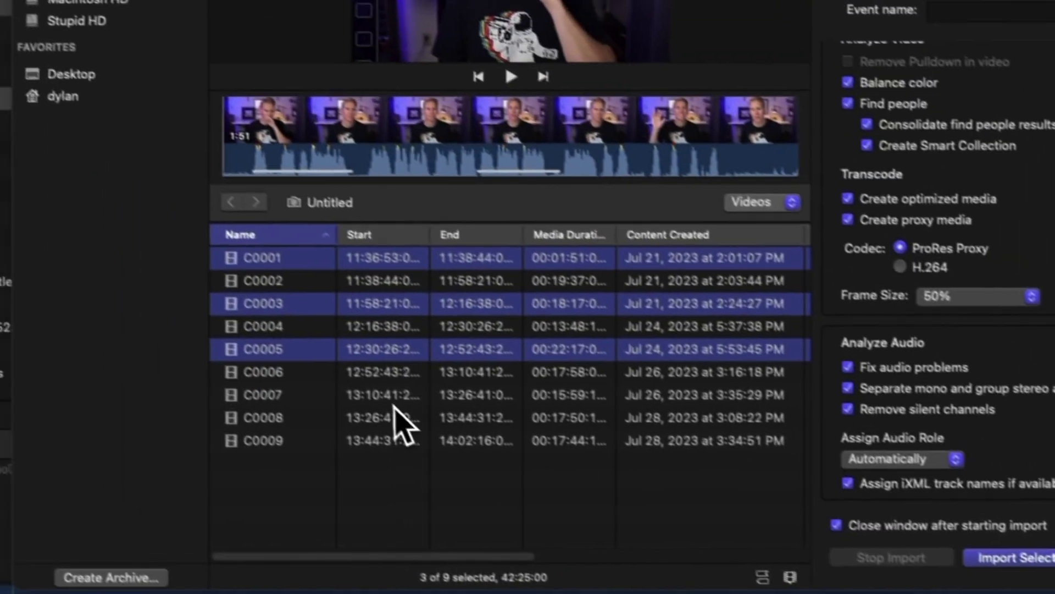
- Select only C0007, mark a range on its filmstrip, and import the marked ranges
{"action": "left_click", "coordinate": [61, 191]}
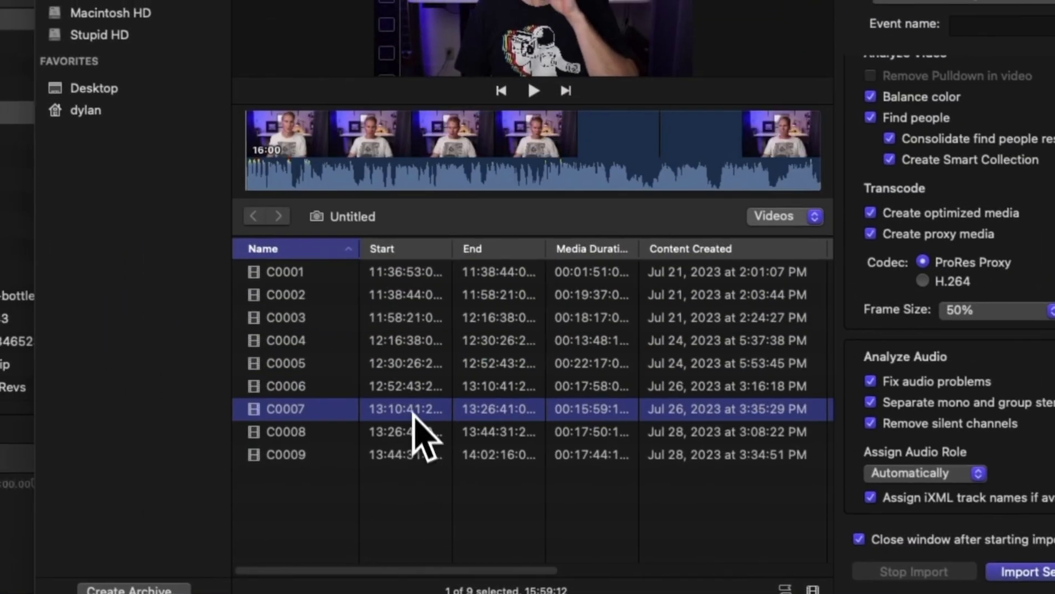
{"action": "left_click", "coordinate": [308, 151]}
{"action": "left_click_drag", "start_coordinate": [301, 146], "coordinate": [425, 153]}
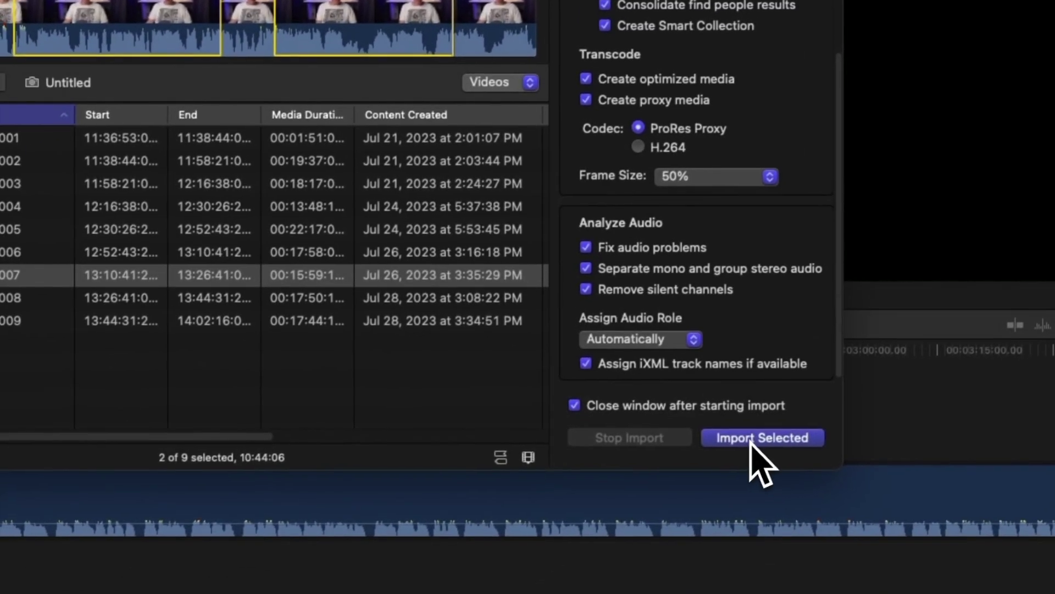
{"action": "left_click", "coordinate": [736, 448]}
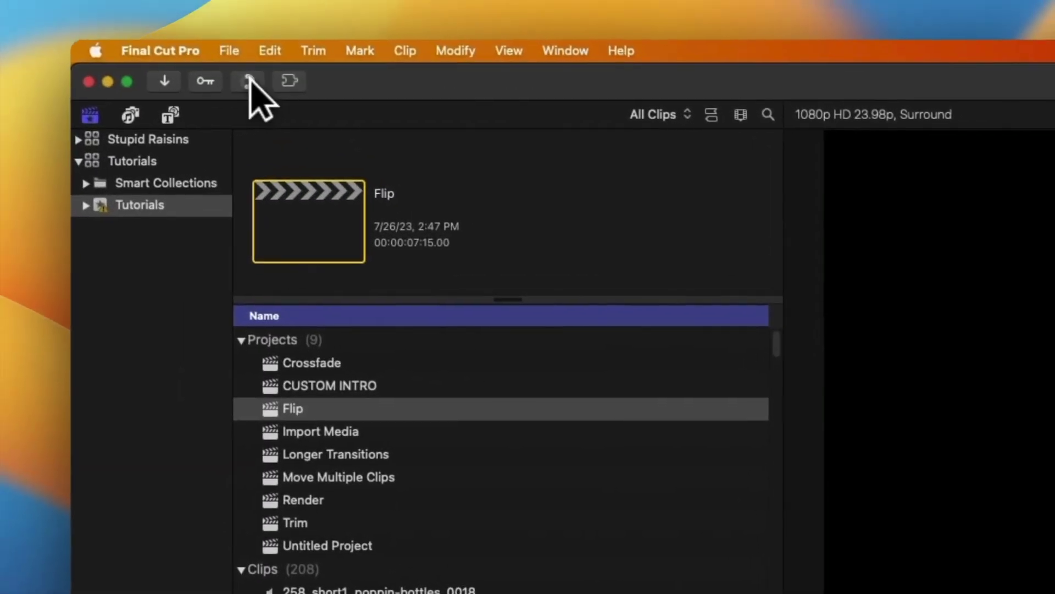
- Check per-clip import progress in Background Tasks, then show the Libraries sidebar
{"action": "left_click", "coordinate": [249, 82]}
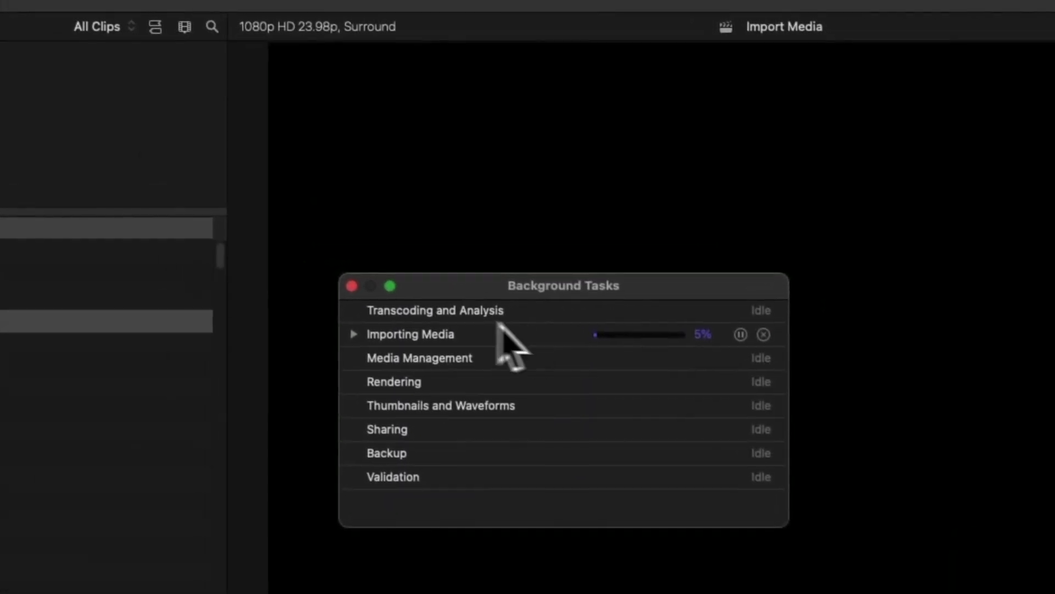
{"action": "left_click", "coordinate": [355, 335]}
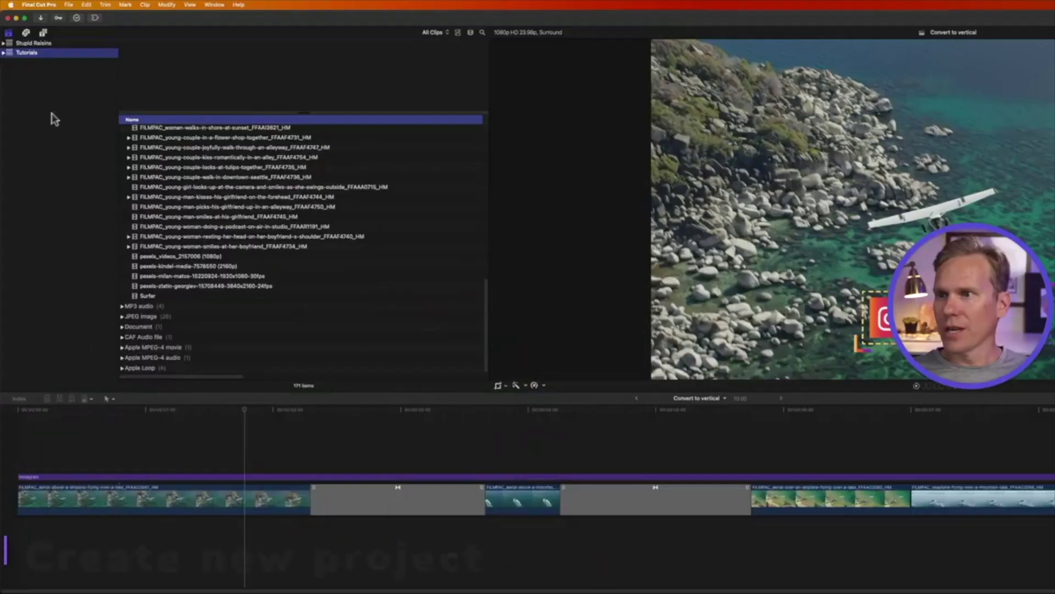
{"action": "left_click", "coordinate": [52, 110]}
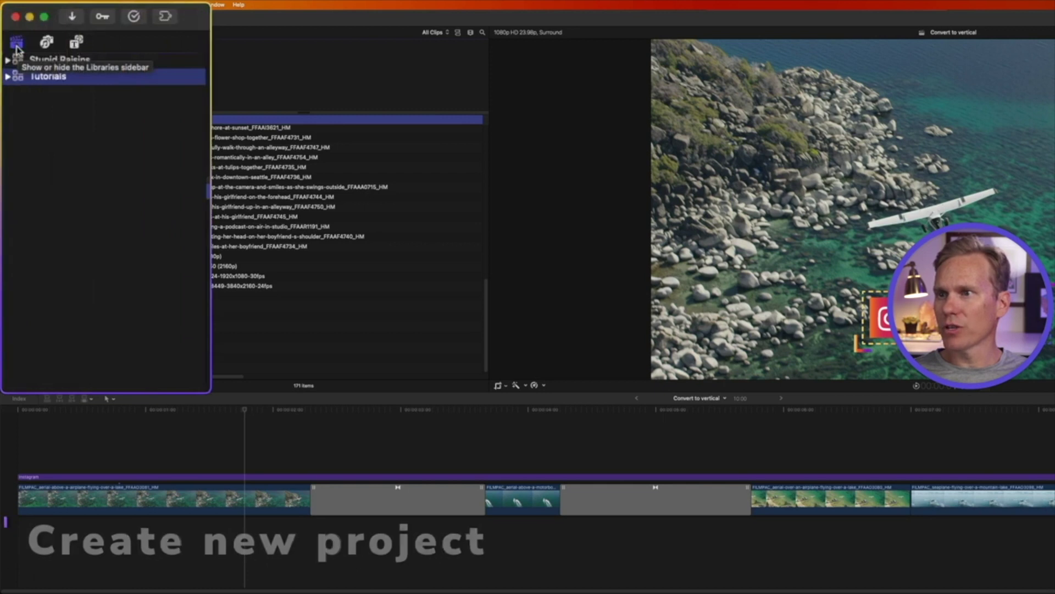
{"action": "left_click", "coordinate": [17, 44]}
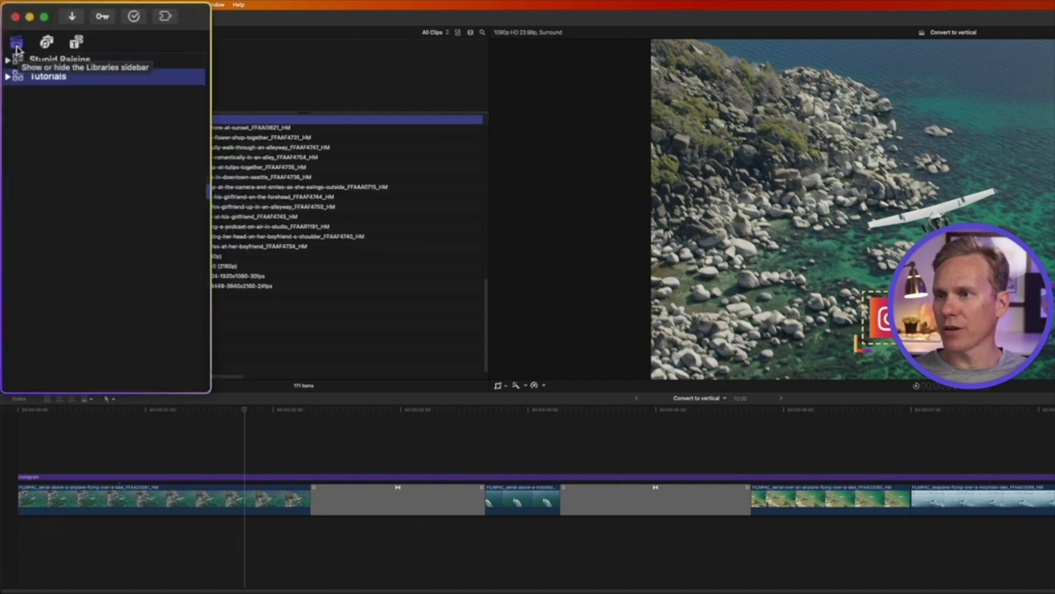